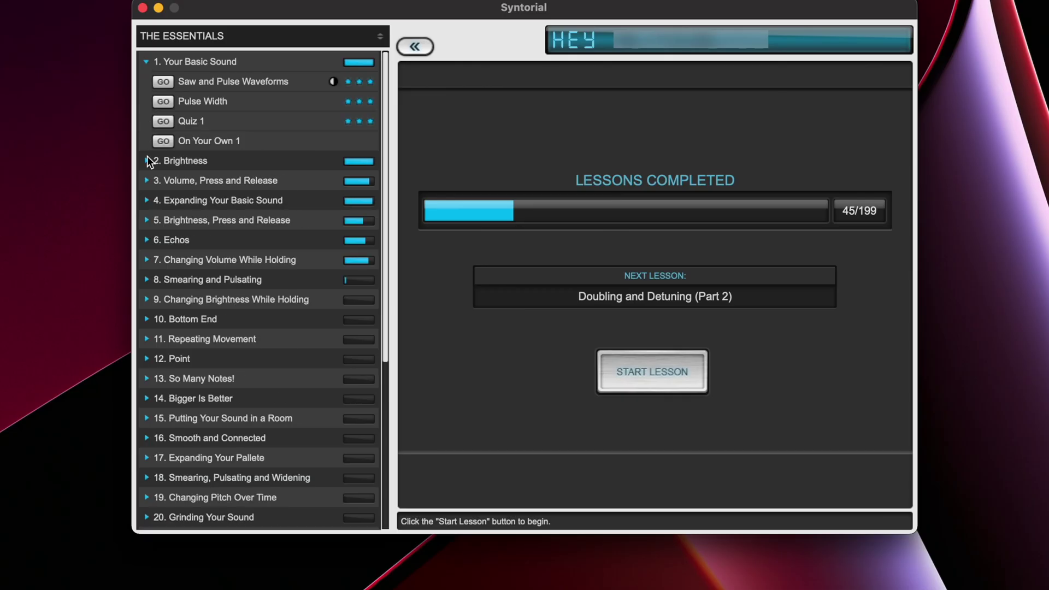
- Expand the Brightness and Smearing and Pulsating chapters in the Essentials lesson list
{"action": "left_click", "coordinate": [146, 160]}
{"action": "scroll", "coordinate": [153, 316], "scroll_direction": "down", "scroll_amount": 3}
{"action": "left_click", "coordinate": [164, 334]}
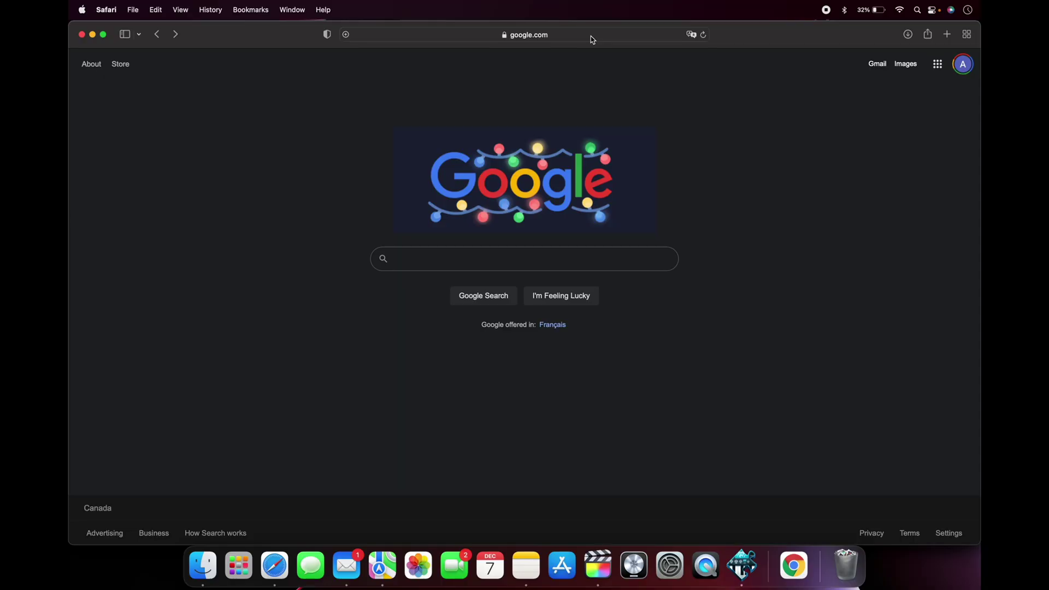
- Load syntorial.com in Safari and go to the Try Syntorial for Free page
{"action": "left_click", "coordinate": [591, 36]}
{"action": "type", "text": "synto"}
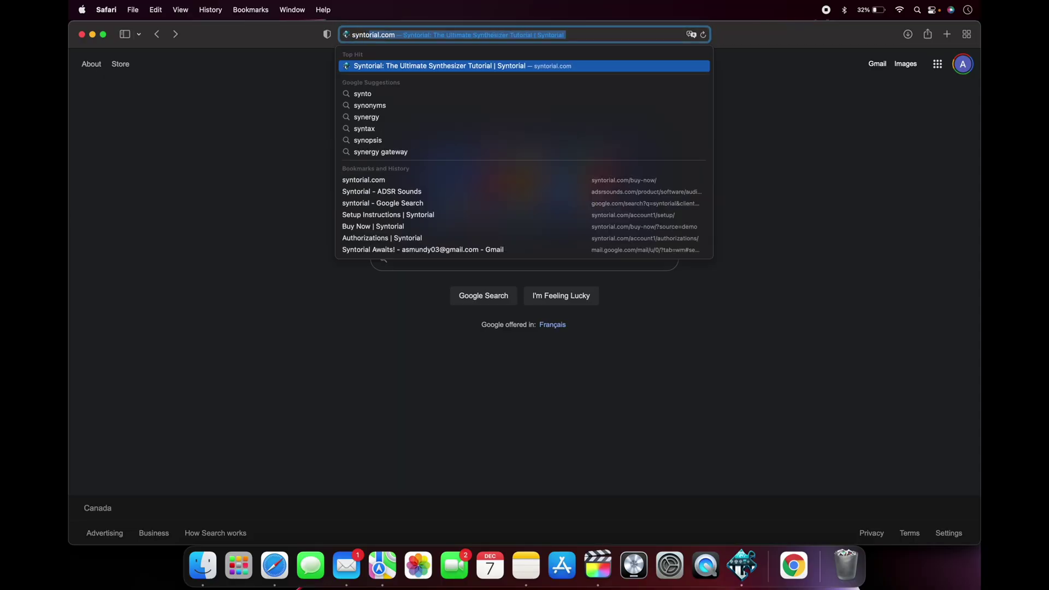
{"action": "type", "text": "rial.com"}
{"action": "key", "text": "Return"}
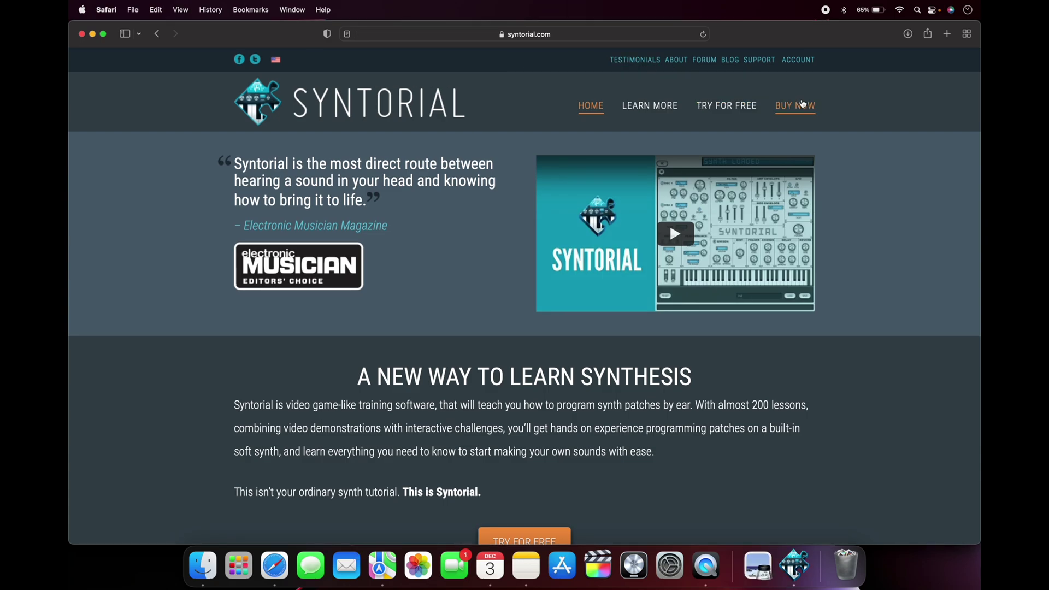
{"action": "left_click", "coordinate": [722, 104]}
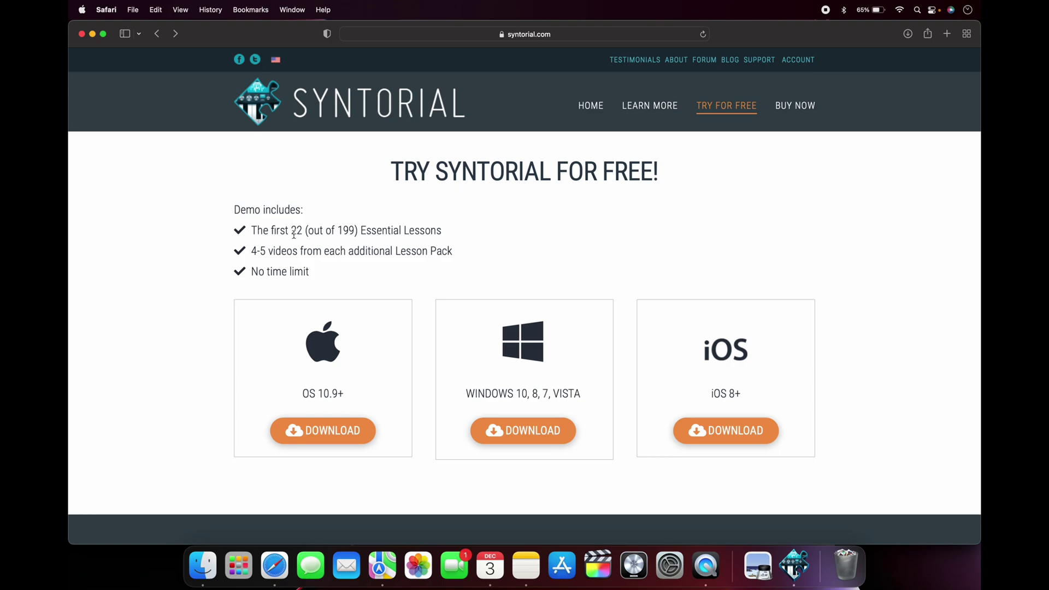
- On the Buy Now page, expand the FAQ answer on the 50% disability discount
{"action": "left_click", "coordinate": [799, 111]}
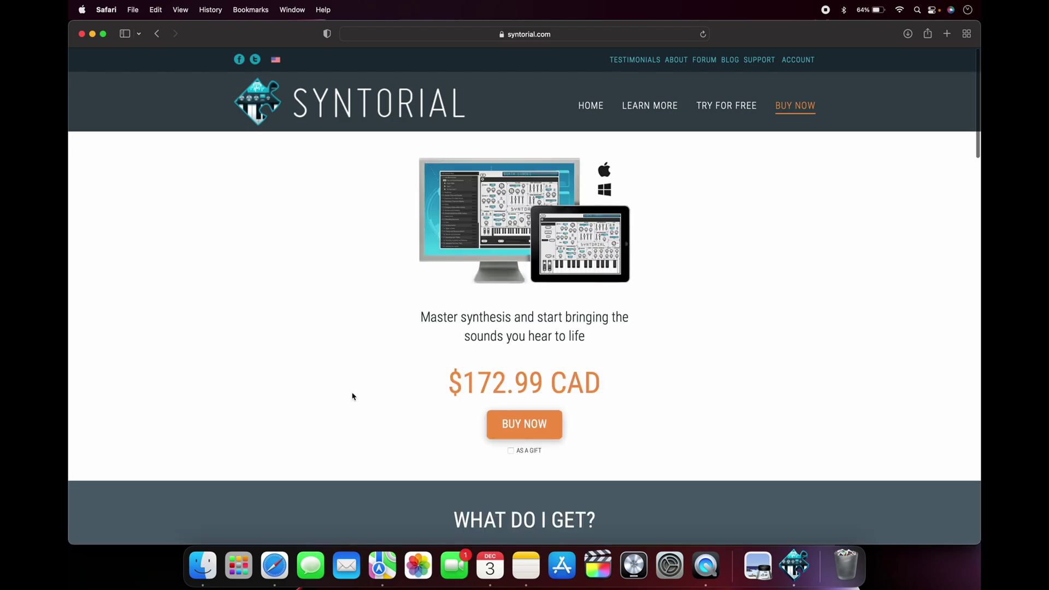
{"action": "scroll", "coordinate": [352, 397], "scroll_direction": "down", "scroll_amount": 20}
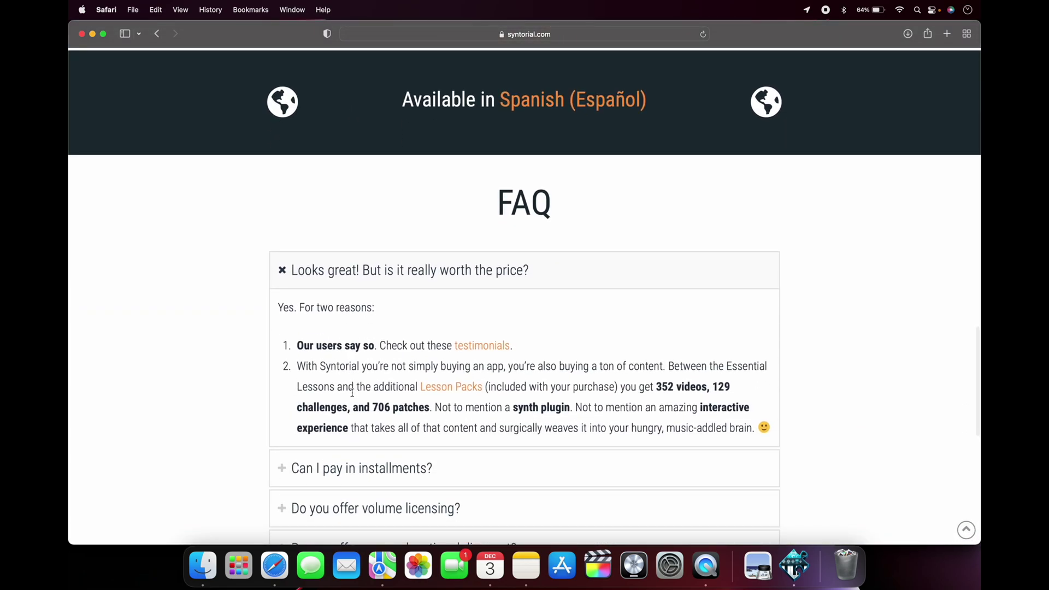
{"action": "scroll", "coordinate": [352, 393], "scroll_direction": "down", "scroll_amount": 3}
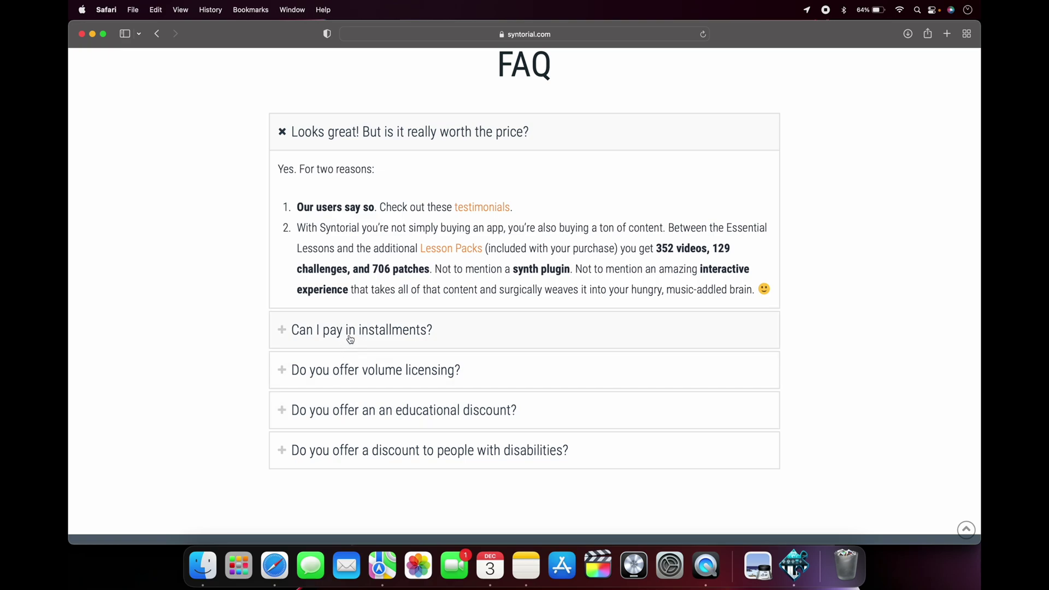
{"action": "left_click", "coordinate": [346, 409]}
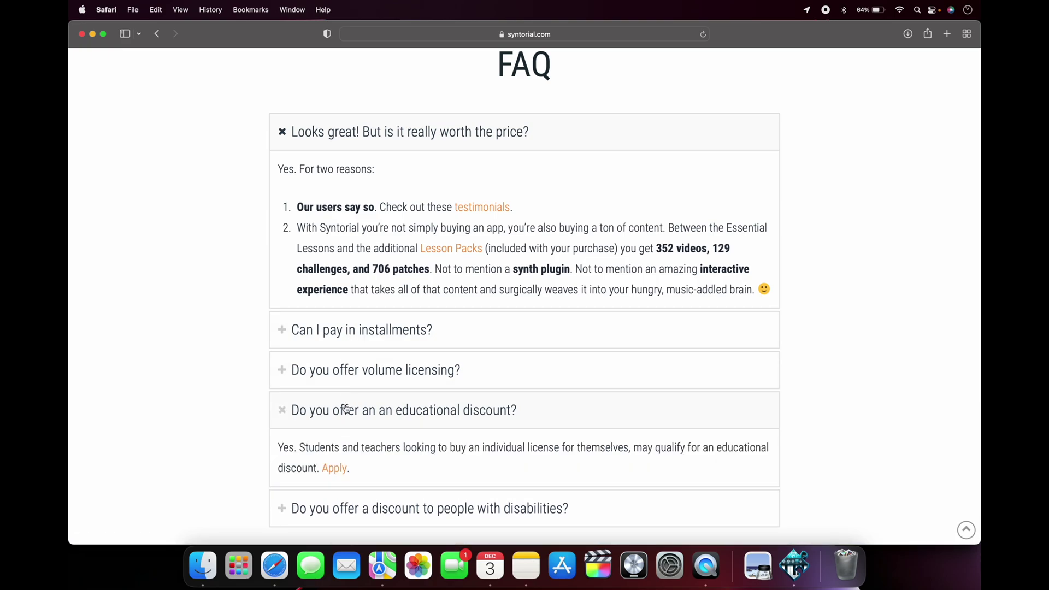
{"action": "left_click", "coordinate": [347, 412]}
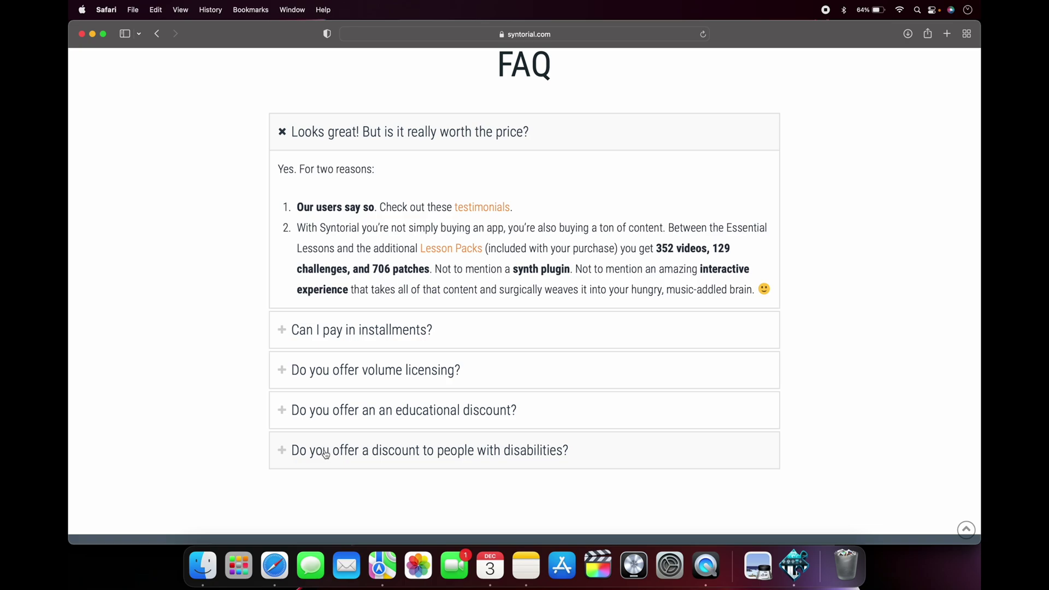
{"action": "left_click", "coordinate": [326, 454]}
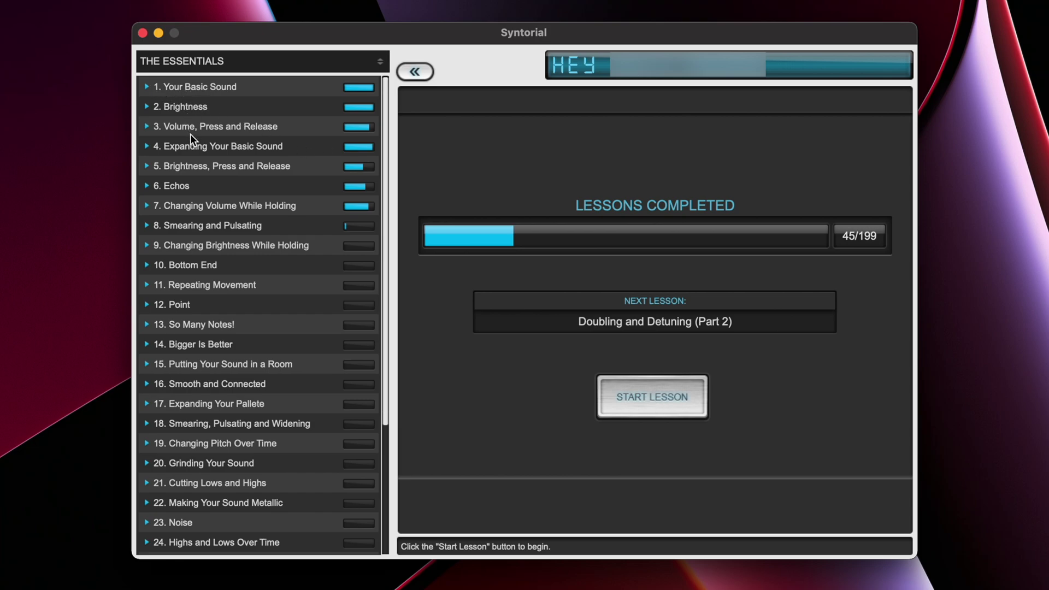
- Scroll the Essentials lesson list down and back up
{"action": "scroll", "coordinate": [212, 94], "scroll_direction": "down", "scroll_amount": 5}
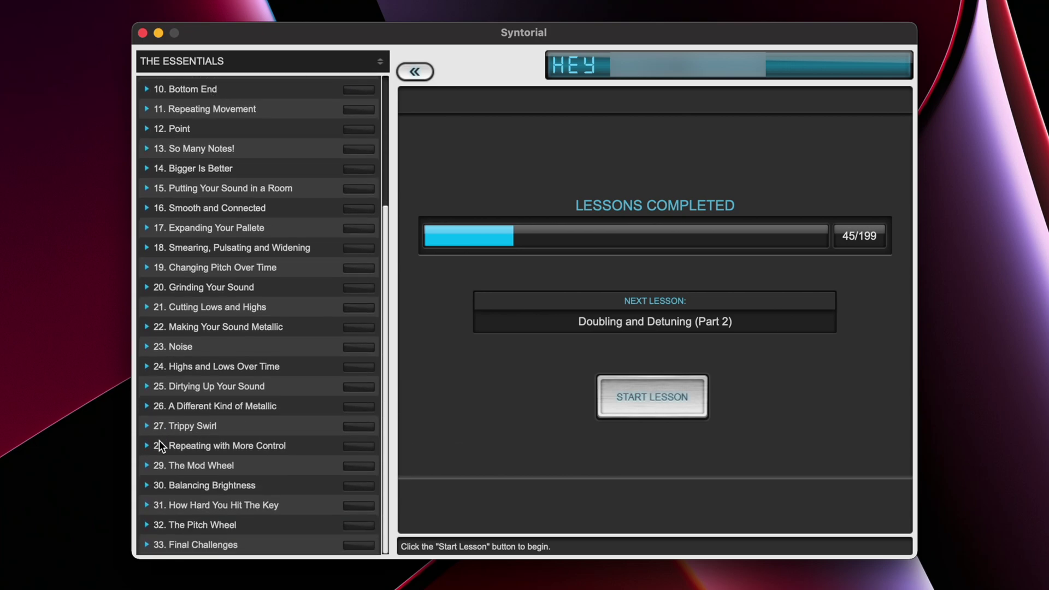
{"action": "scroll", "coordinate": [158, 443], "scroll_direction": "up", "scroll_amount": 5}
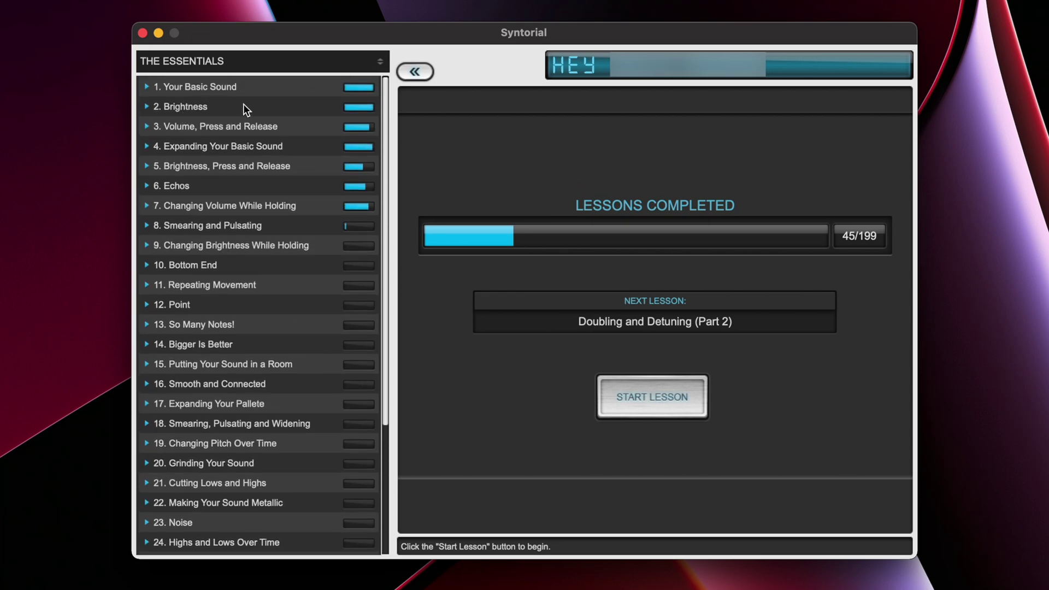
{"action": "left_click", "coordinate": [146, 87]}
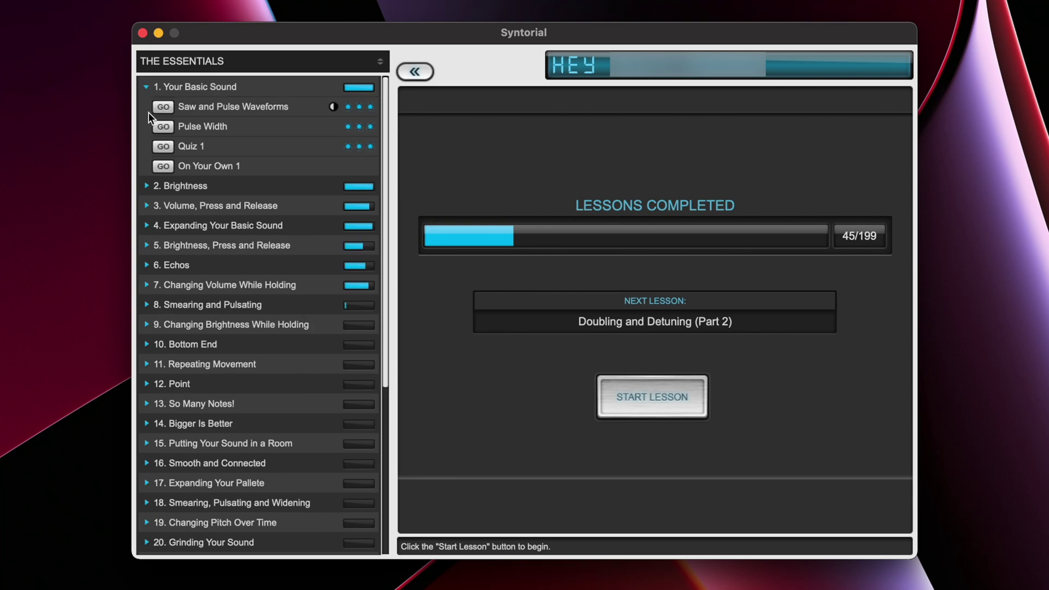
{"action": "left_click", "coordinate": [146, 187]}
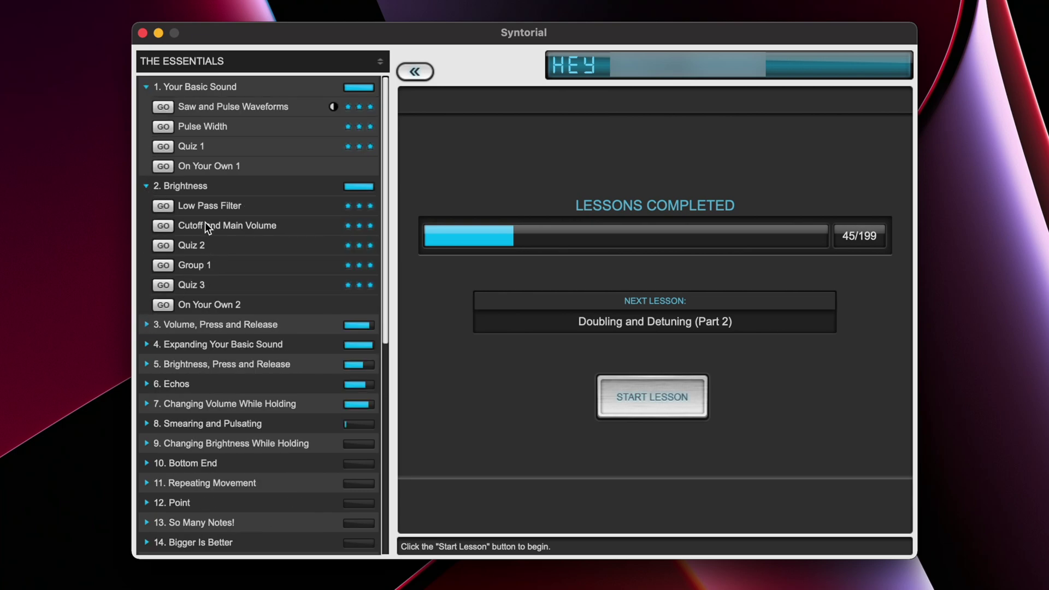
{"action": "scroll", "coordinate": [159, 373], "scroll_direction": "down", "scroll_amount": 3}
{"action": "left_click", "coordinate": [147, 370]}
{"action": "scroll", "coordinate": [212, 419], "scroll_direction": "down", "scroll_amount": 2}
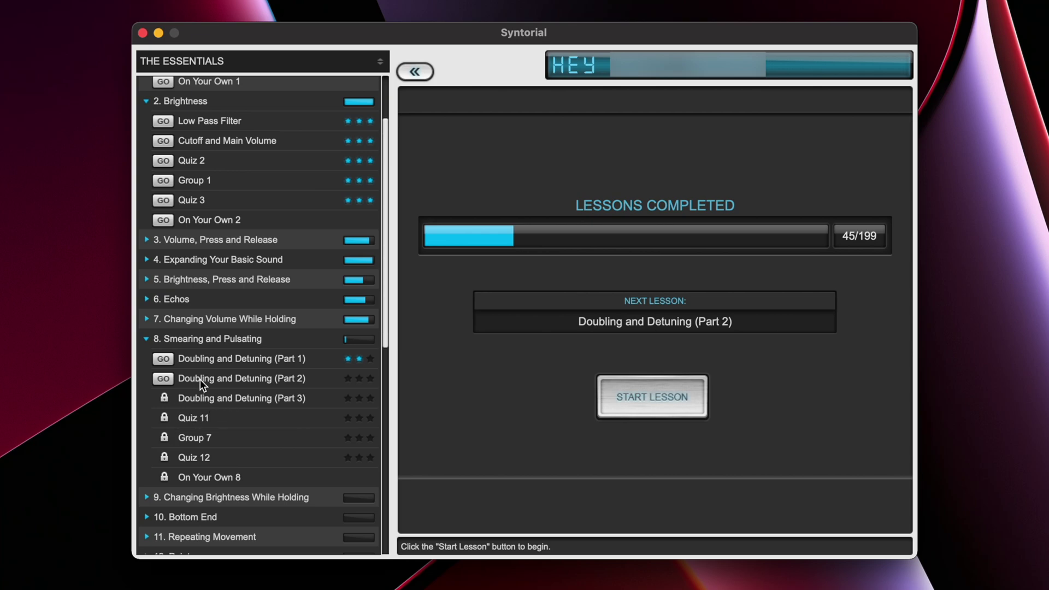
{"action": "scroll", "coordinate": [289, 376], "scroll_direction": "down", "scroll_amount": 1}
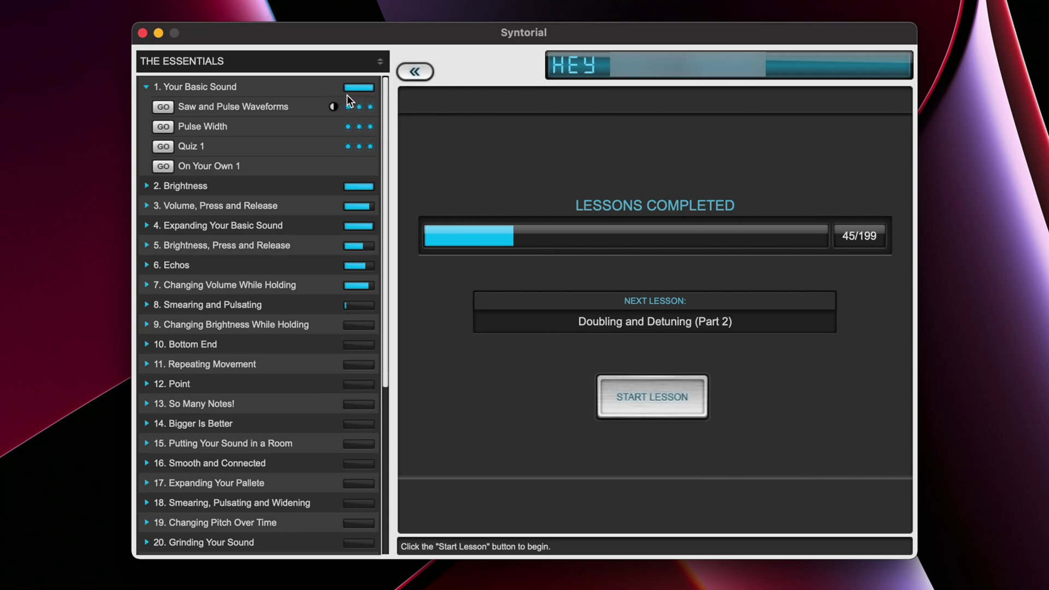
{"action": "left_click", "coordinate": [148, 246]}
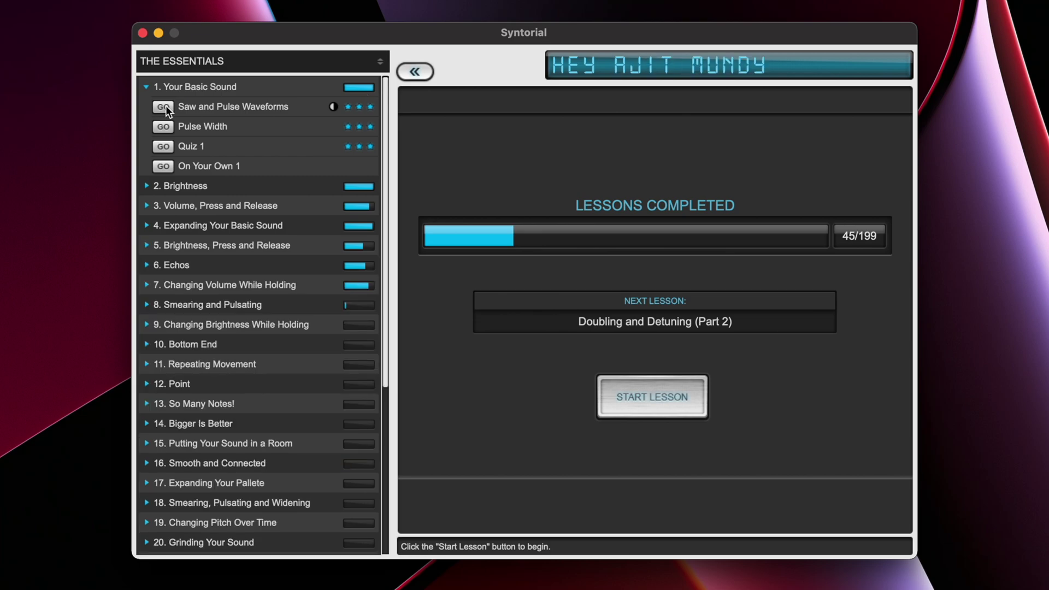
- Start the Saw and Pulse Waveforms lesson, skip to the demonstration's end, and begin its challenge
{"action": "left_click", "coordinate": [166, 106]}
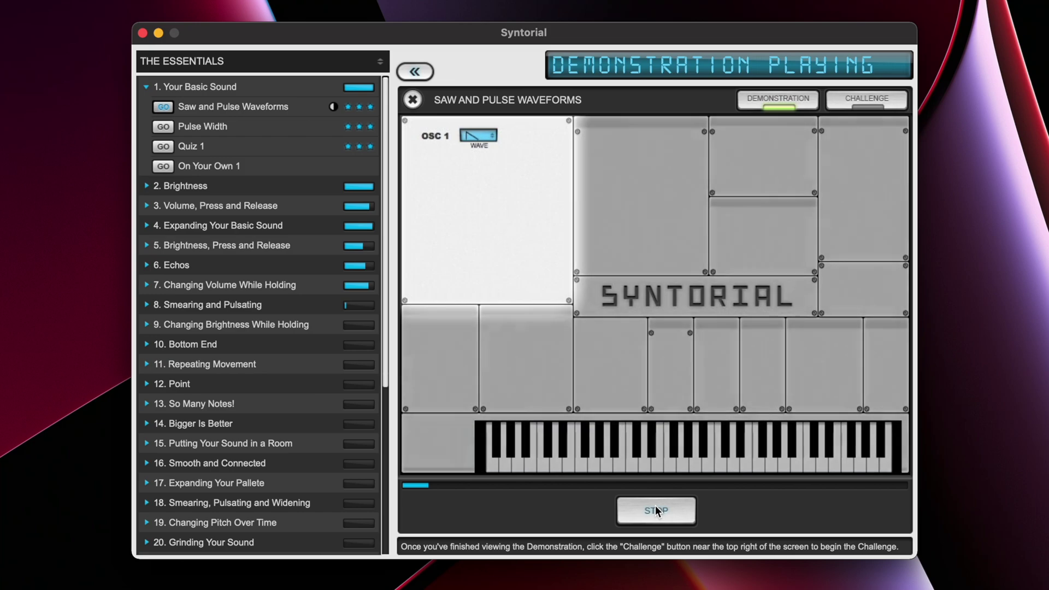
{"action": "left_click", "coordinate": [654, 506]}
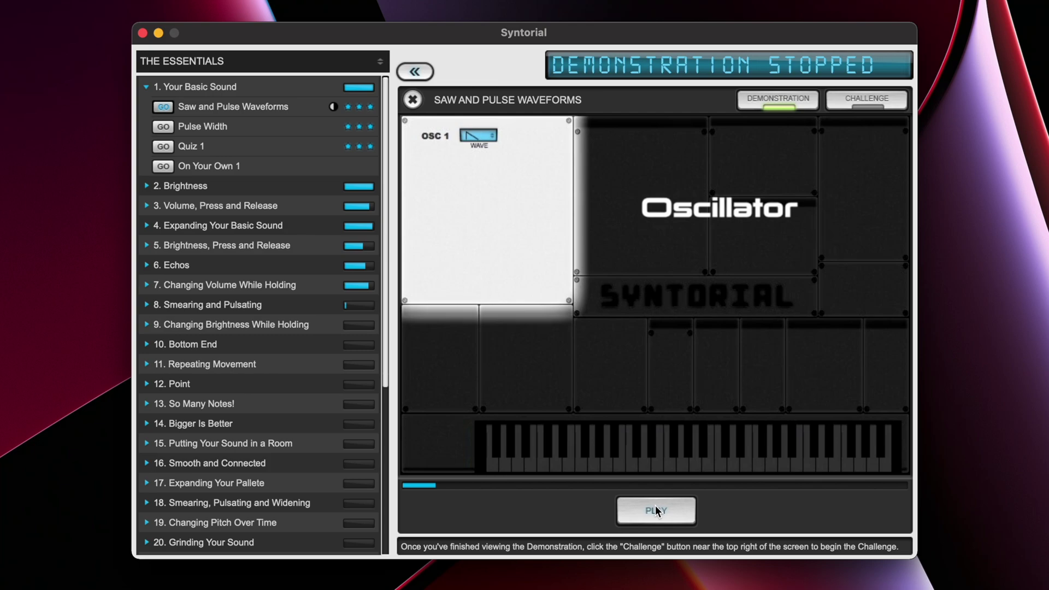
{"action": "left_click", "coordinate": [906, 484]}
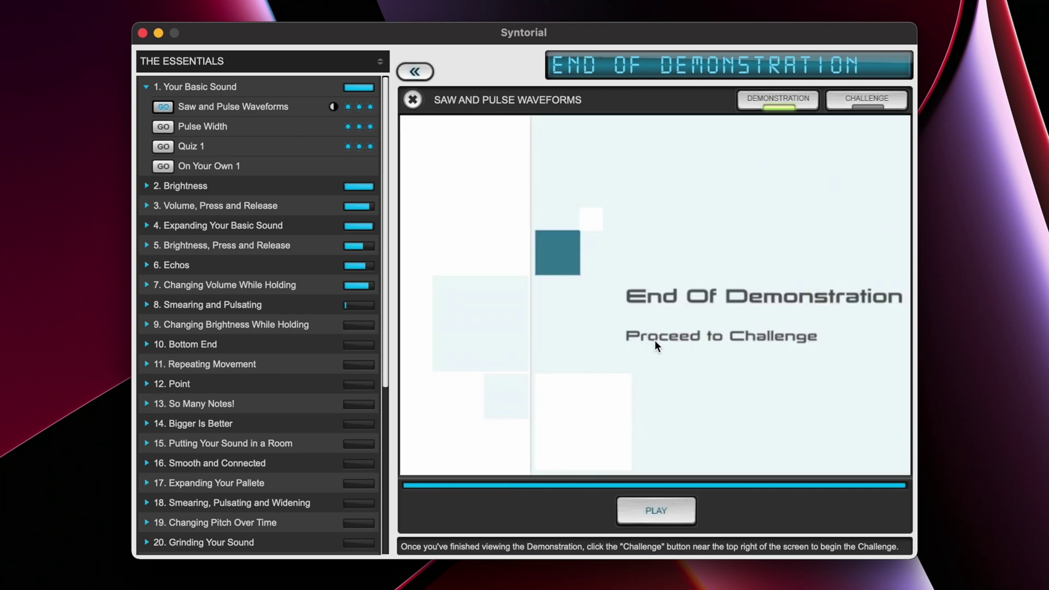
{"action": "left_click", "coordinate": [876, 99]}
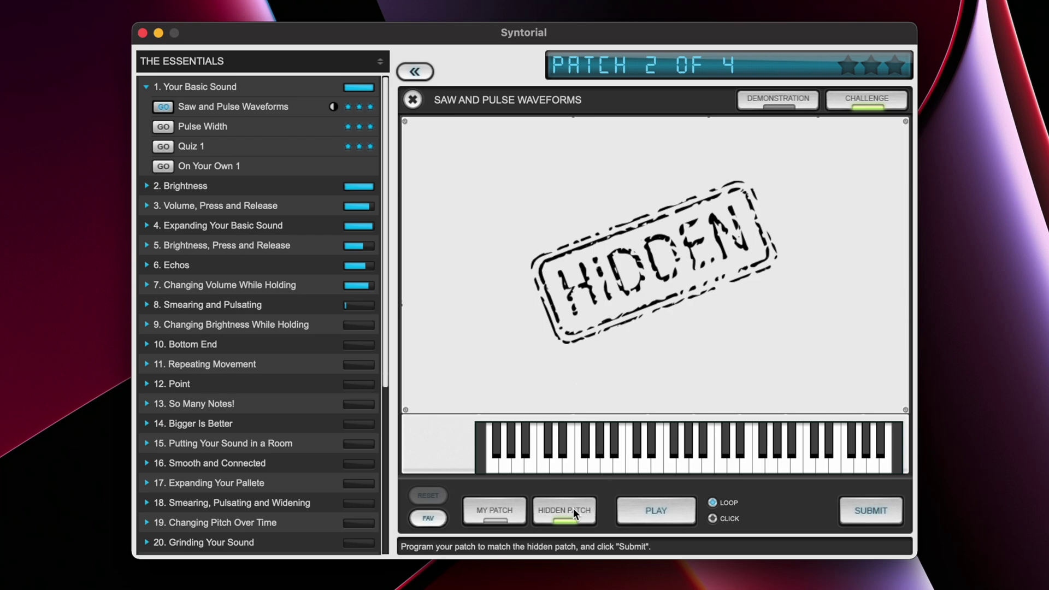
- Listen to the hidden patch, then set OSC 1 Wave to Pulse in My Patch
{"action": "left_click", "coordinate": [649, 506]}
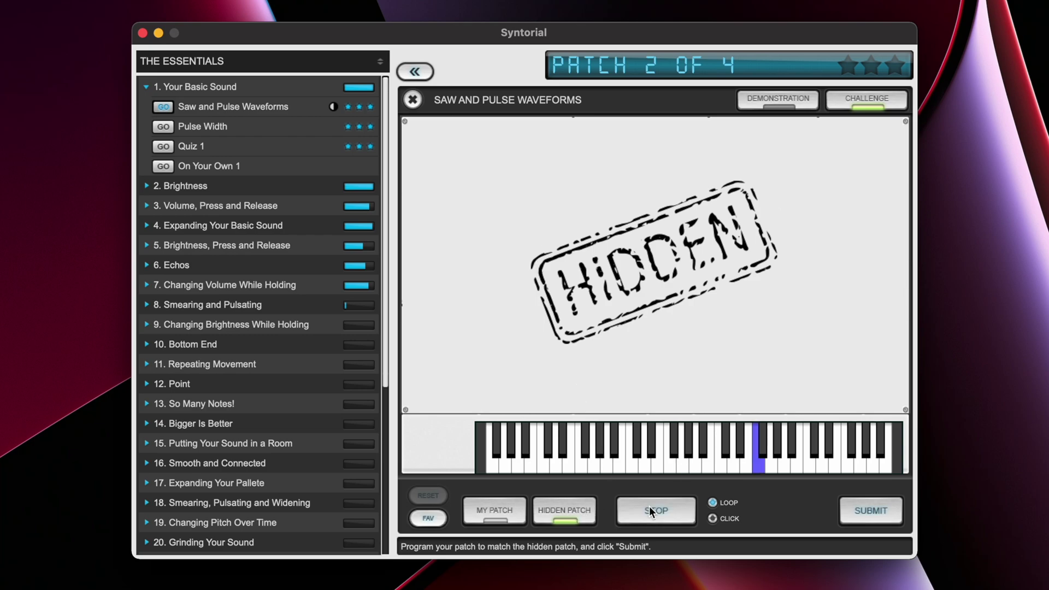
{"action": "left_click", "coordinate": [650, 511]}
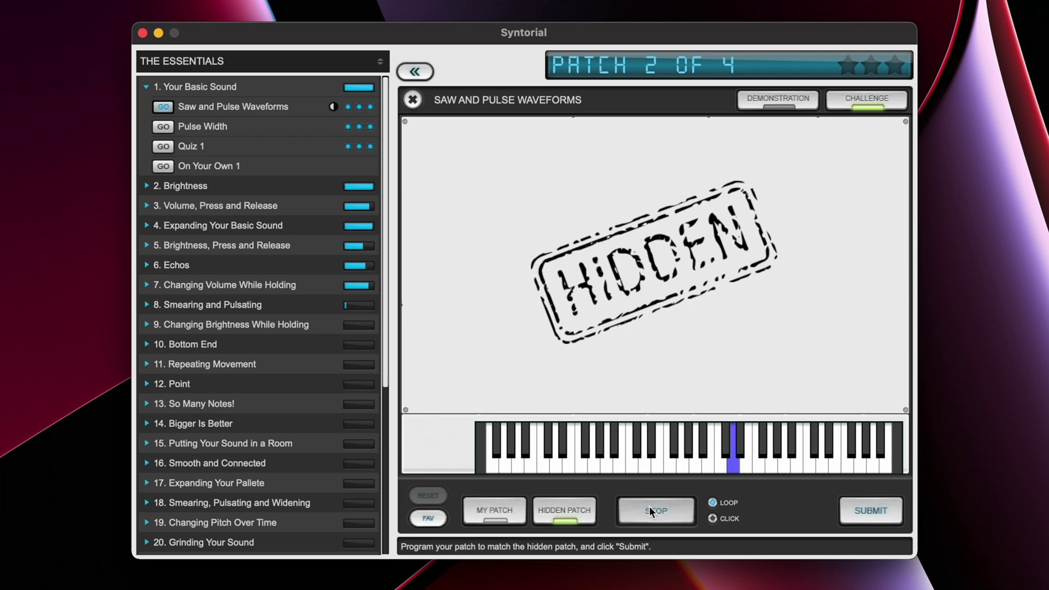
{"action": "left_click", "coordinate": [493, 514]}
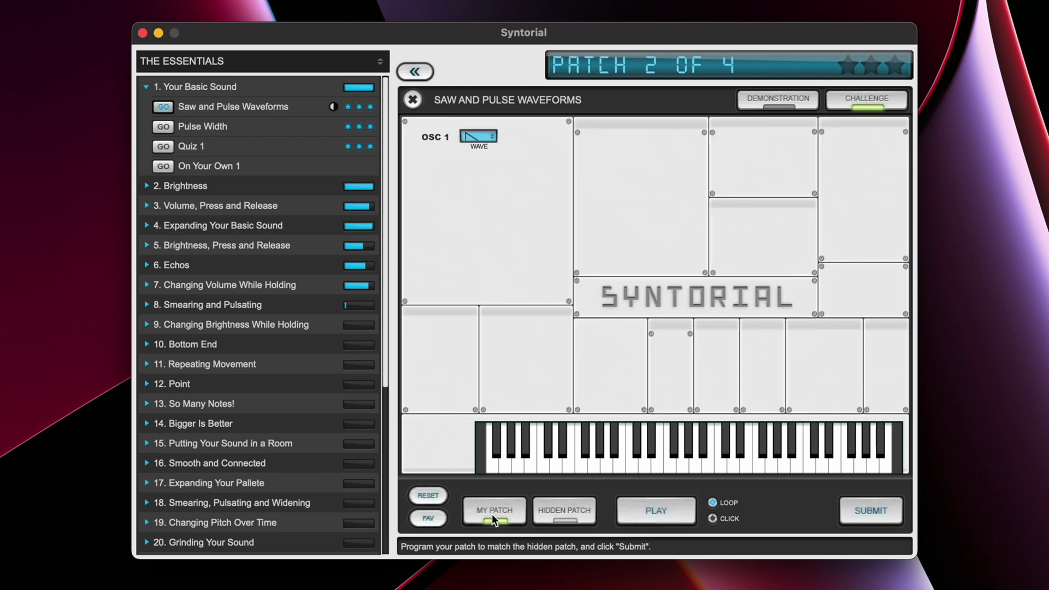
{"action": "left_click", "coordinate": [493, 141]}
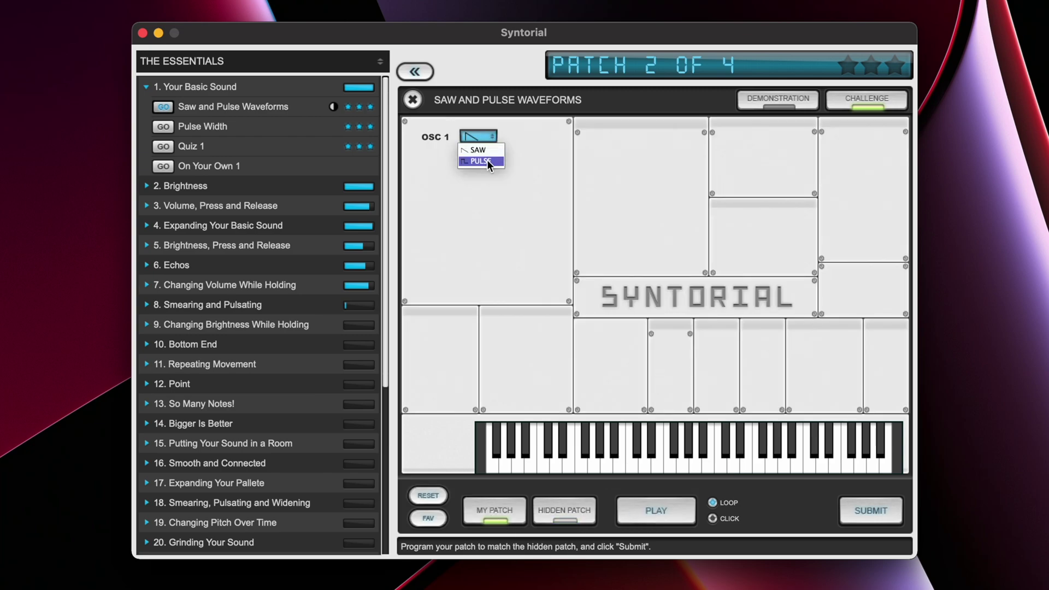
{"action": "left_click", "coordinate": [489, 158]}
- Compare with the hidden patch, submit for a three-star Perfect, then revert oscillator 1 to saw
{"action": "left_click", "coordinate": [652, 512]}
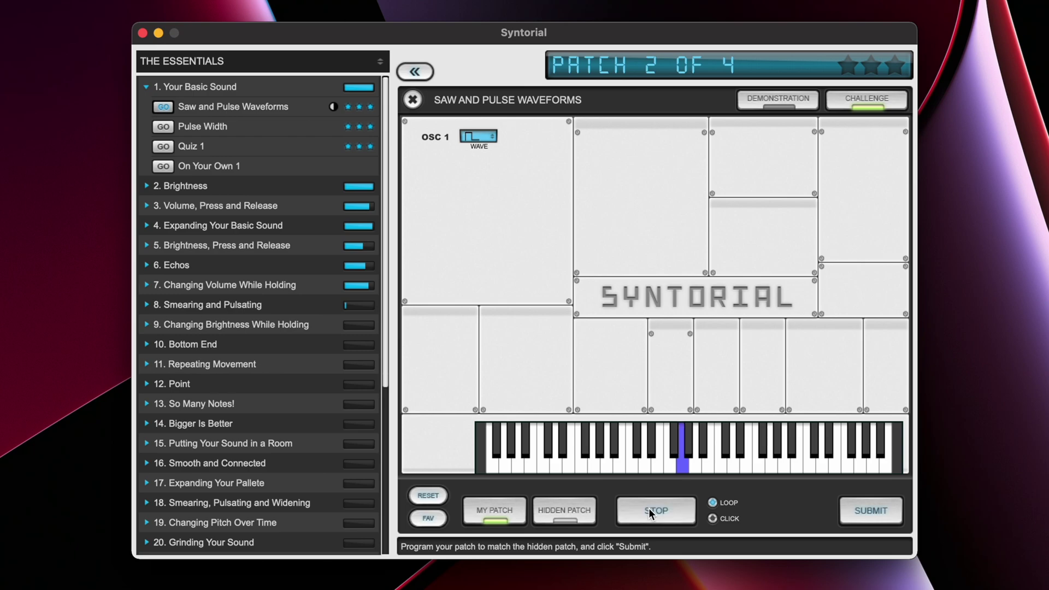
{"action": "left_click", "coordinate": [558, 510]}
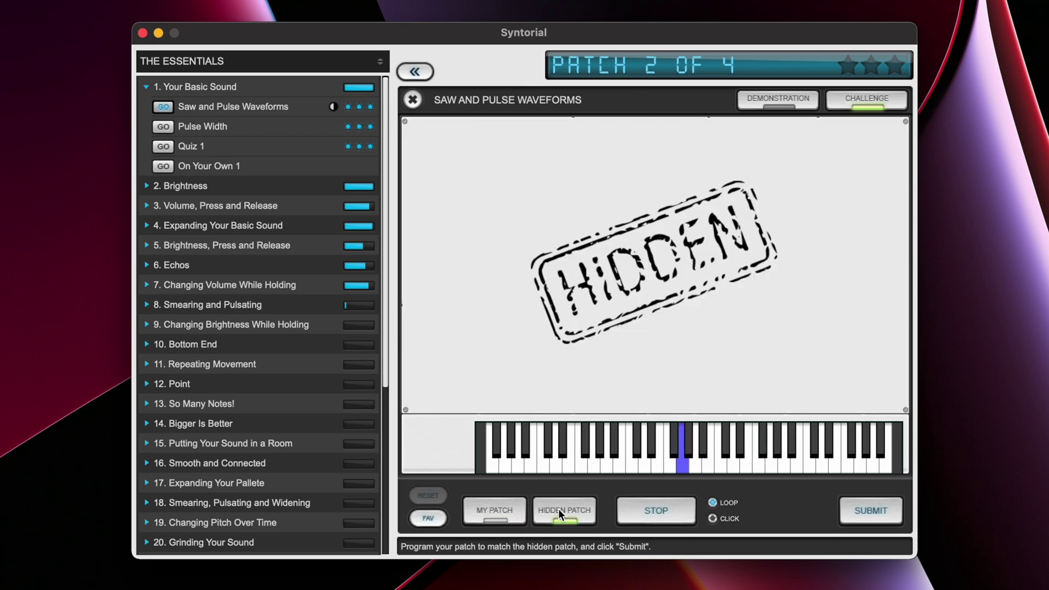
{"action": "left_click", "coordinate": [506, 511]}
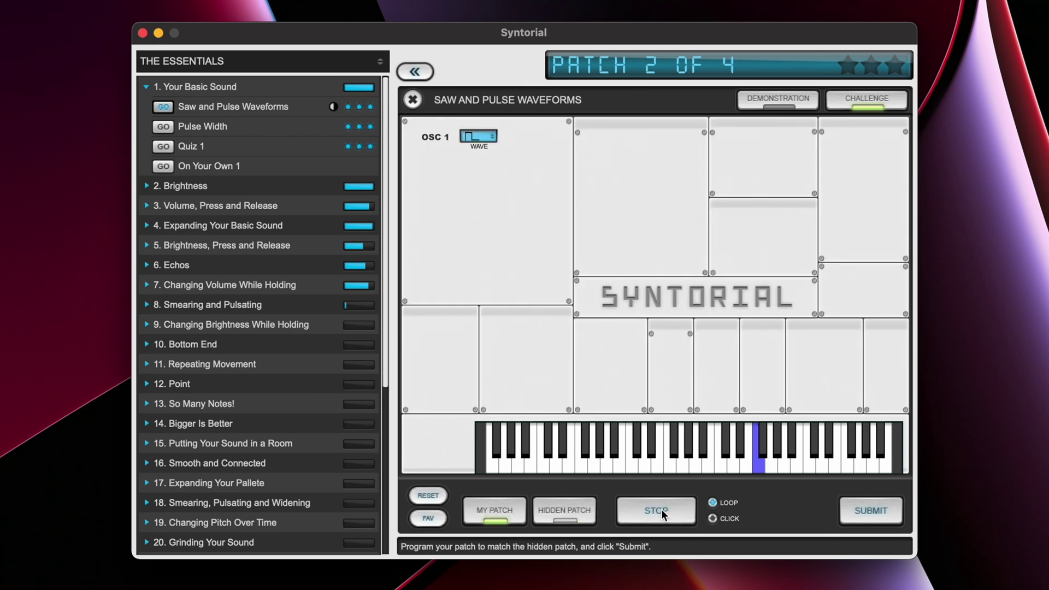
{"action": "left_click", "coordinate": [660, 509]}
{"action": "left_click", "coordinate": [867, 512]}
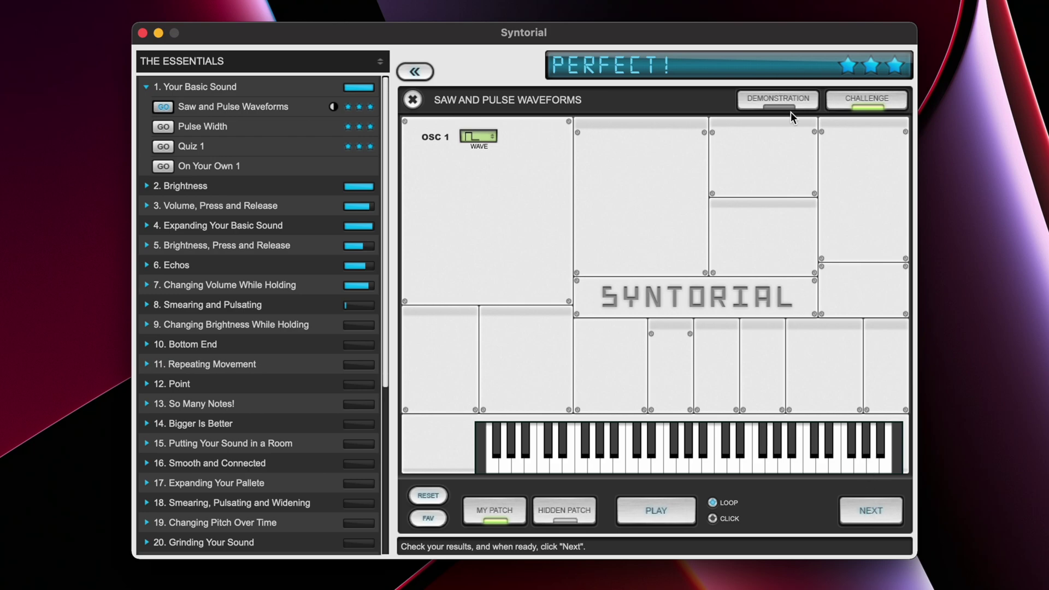
{"action": "left_click", "coordinate": [565, 514]}
{"action": "left_click", "coordinate": [147, 86]}
{"action": "left_click", "coordinate": [278, 214]}
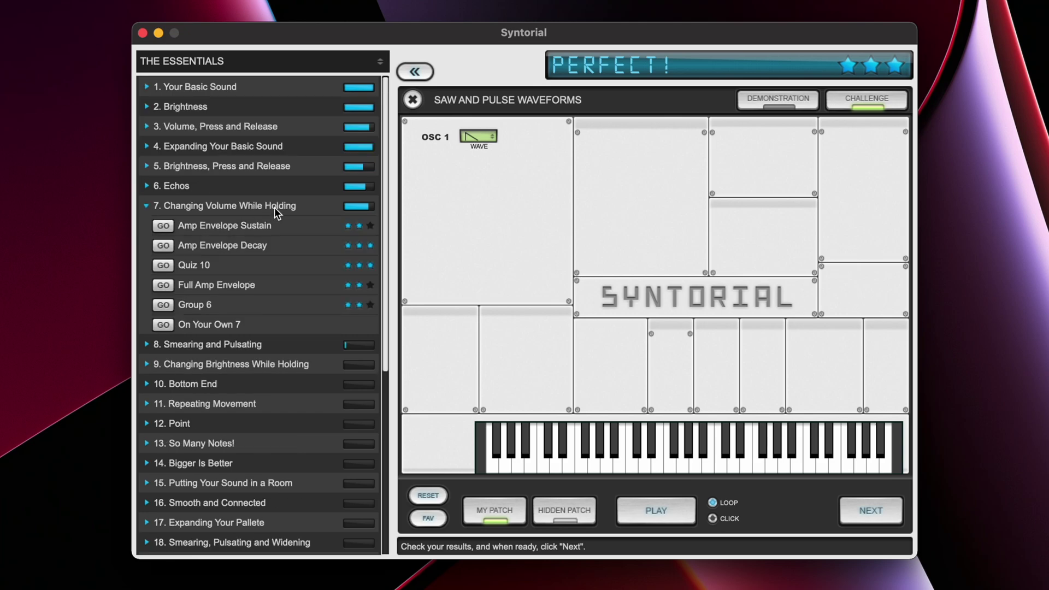
- Expand Your Basic Sound and Brightness, preview the Group 1 challenge patch, then open Quiz 1
{"action": "left_click", "coordinate": [201, 88]}
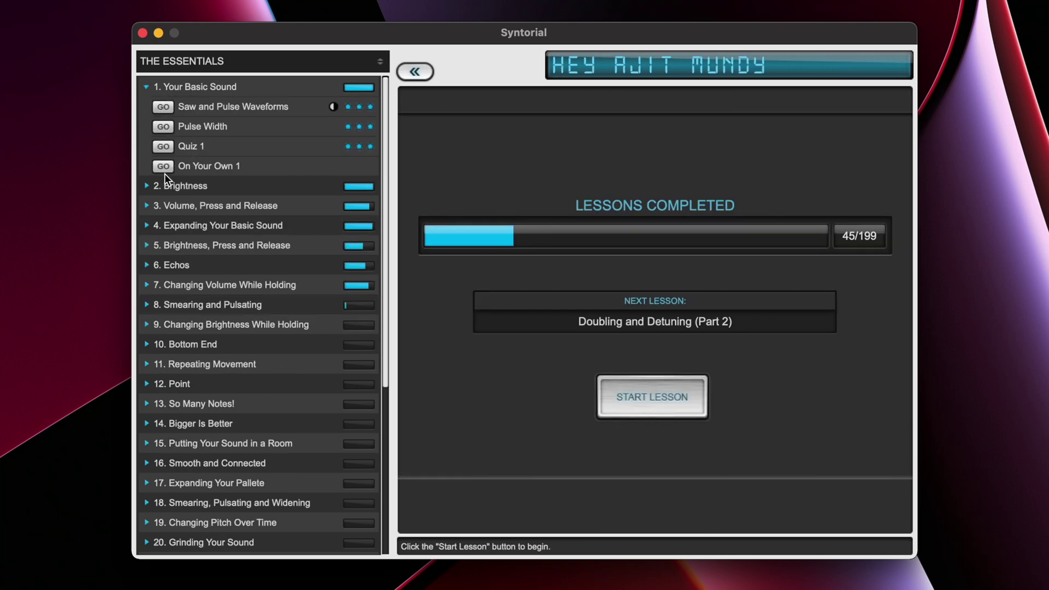
{"action": "left_click", "coordinate": [146, 187]}
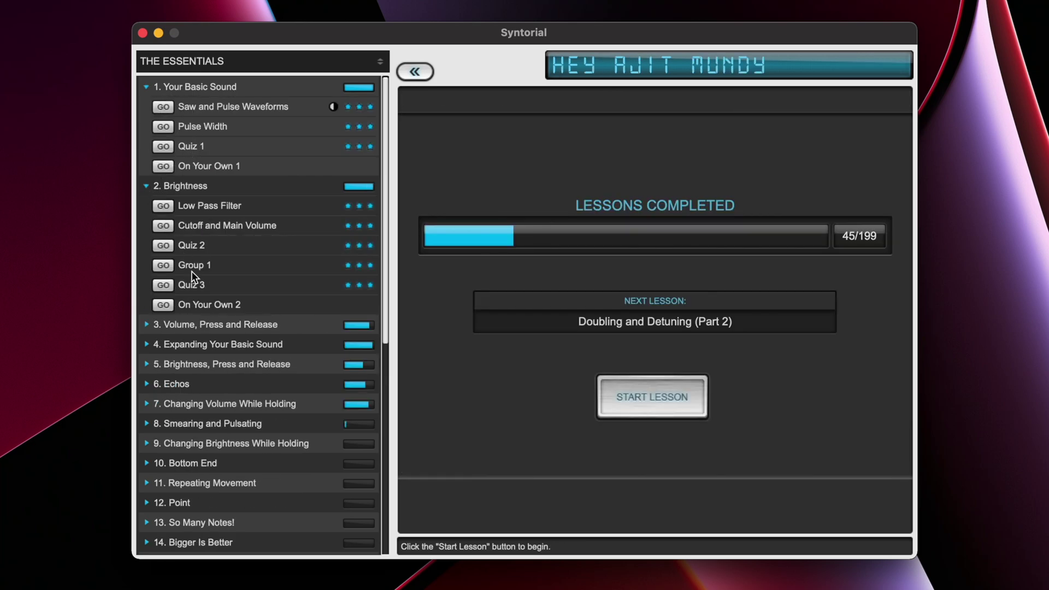
{"action": "left_click", "coordinate": [164, 266]}
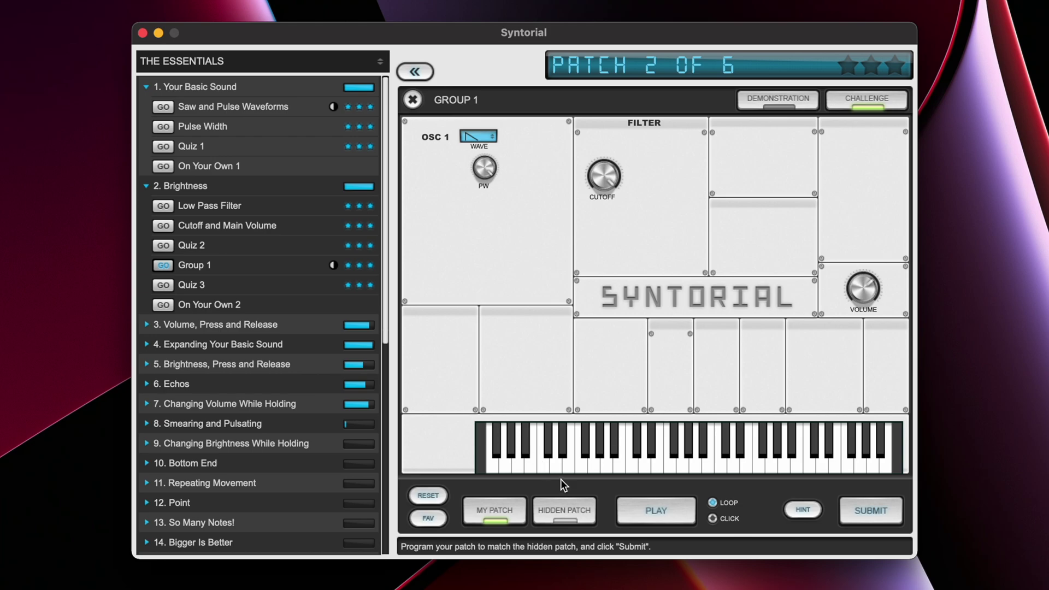
{"action": "left_click", "coordinate": [562, 499]}
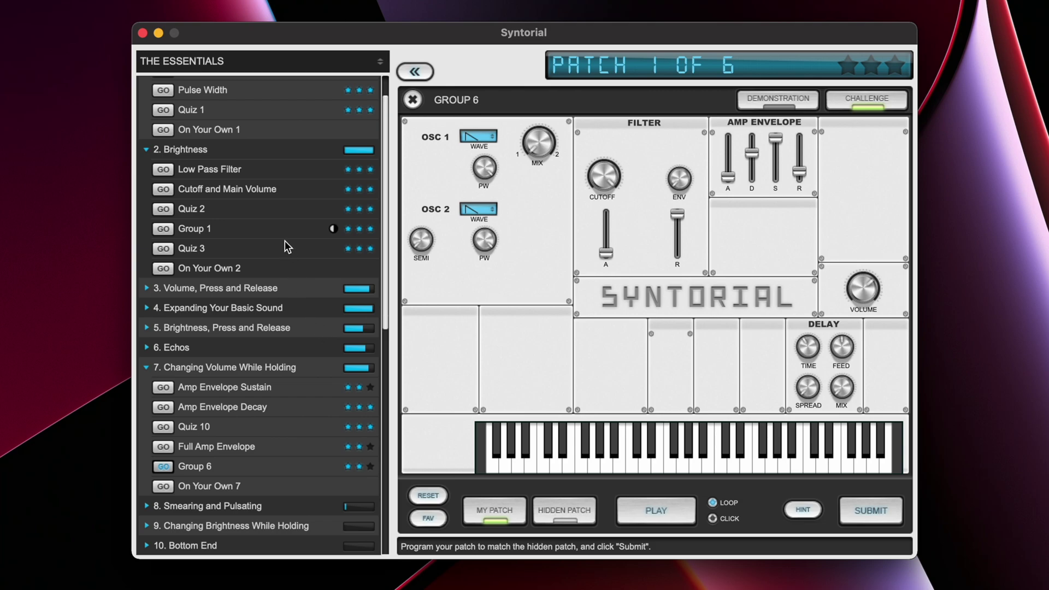
{"action": "left_click", "coordinate": [163, 110]}
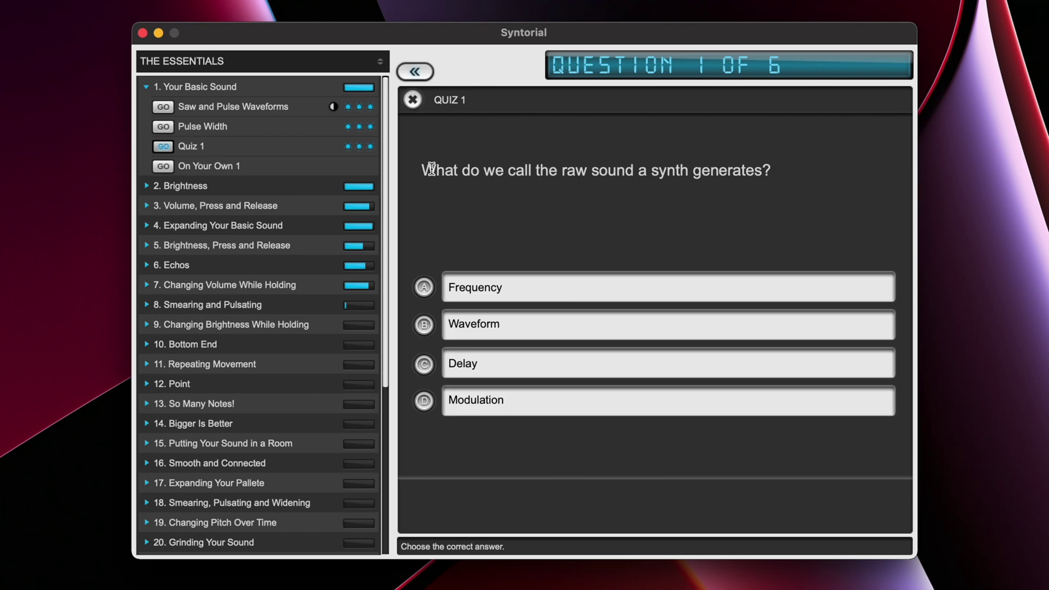
- Choose Download Lesson Packs from THE ESSENTIALS menu and scroll the pack list
{"action": "left_click", "coordinate": [222, 57]}
{"action": "left_click", "coordinate": [212, 128]}
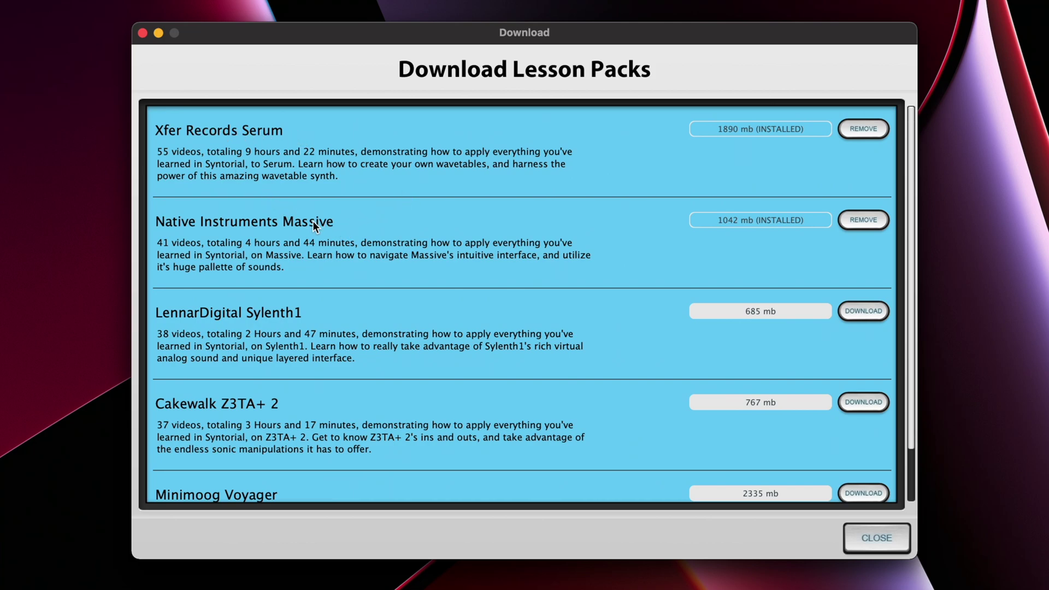
{"action": "scroll", "coordinate": [367, 219], "scroll_direction": "down", "scroll_amount": 3}
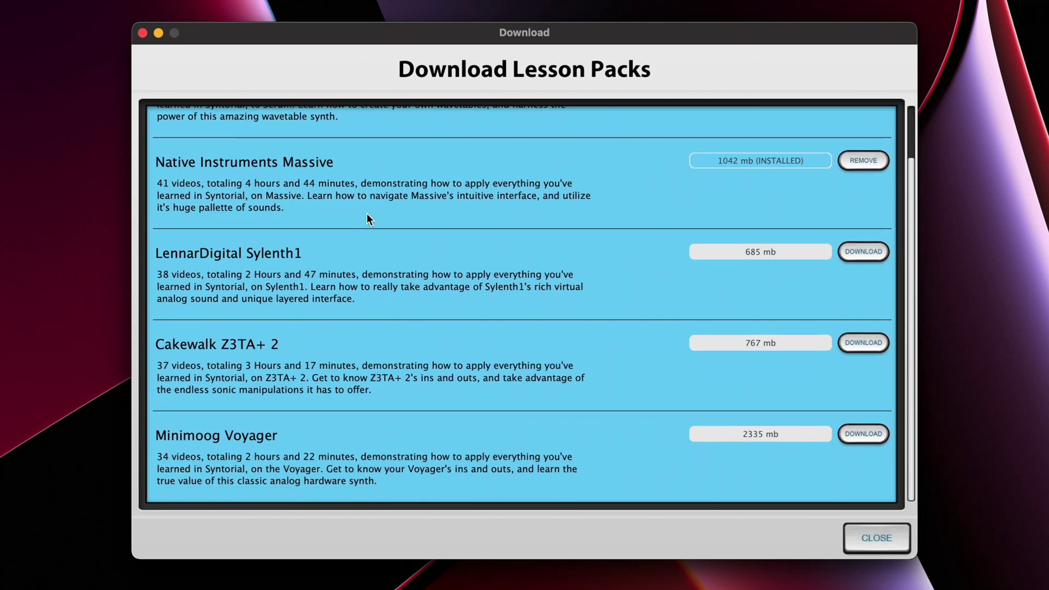